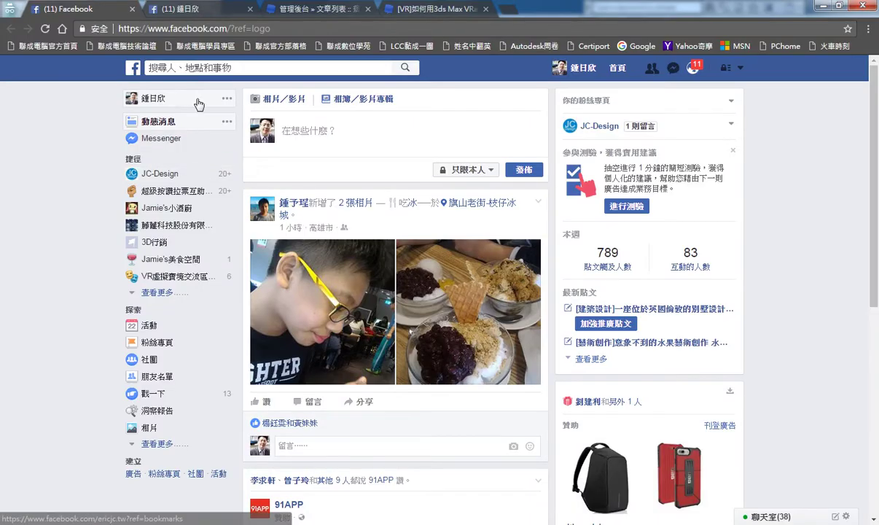
Minimize Chrome and 3ds Max to find the 09-360-2 panorama on the desktop
click(822, 6)
click(821, 7)
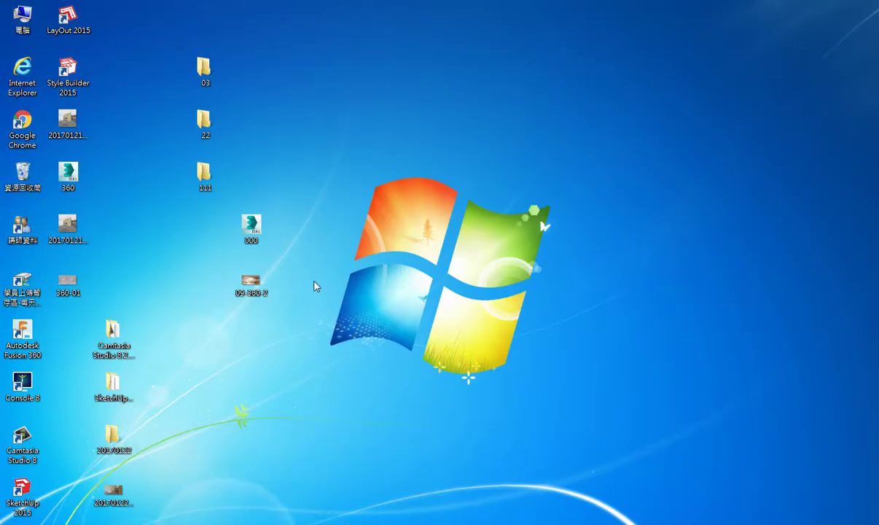
click(256, 290)
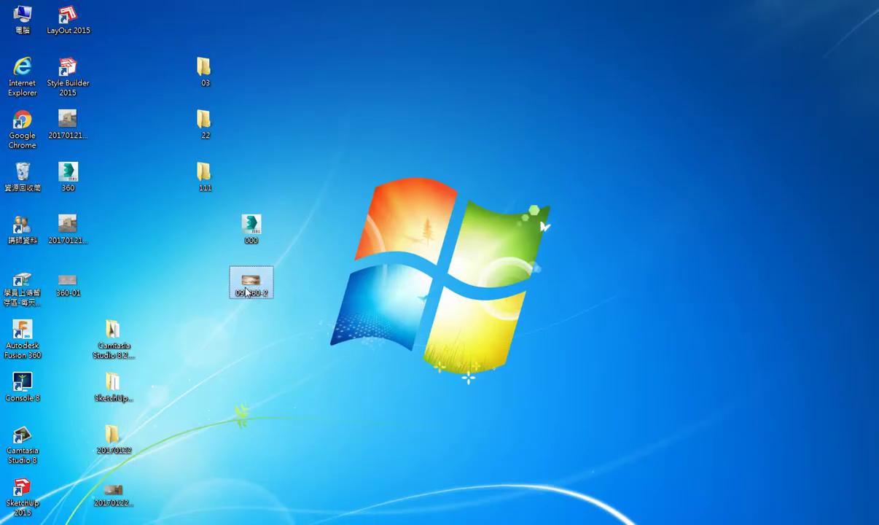
Start a new Facebook post, with the browser restored down so desktop files show
click(198, 519)
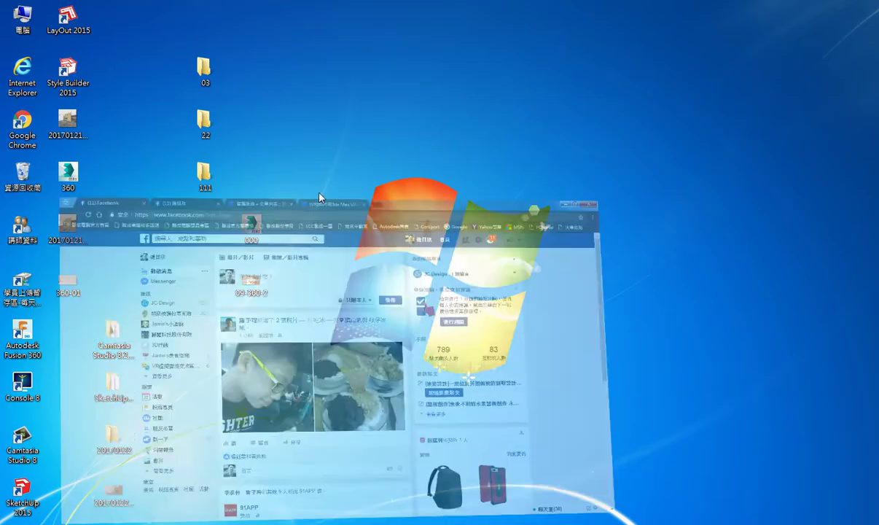
click(329, 143)
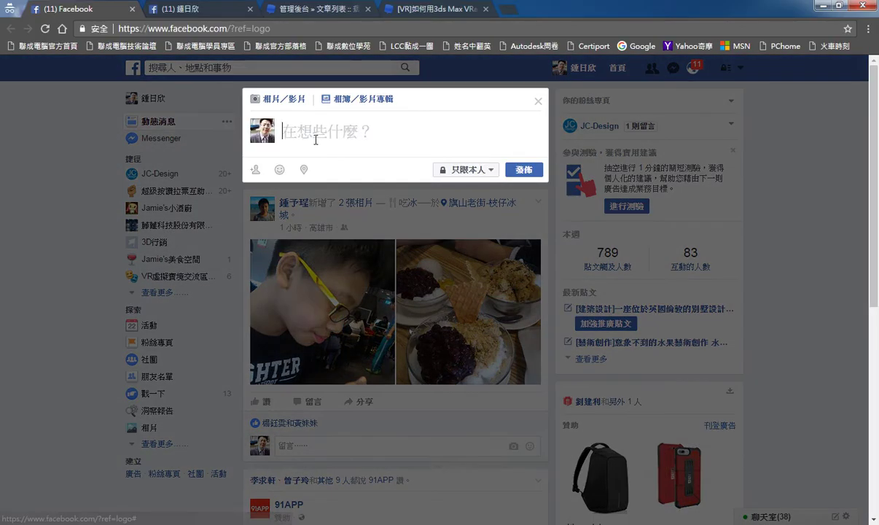
double_click(776, 7)
drag(250, 291, 470, 153)
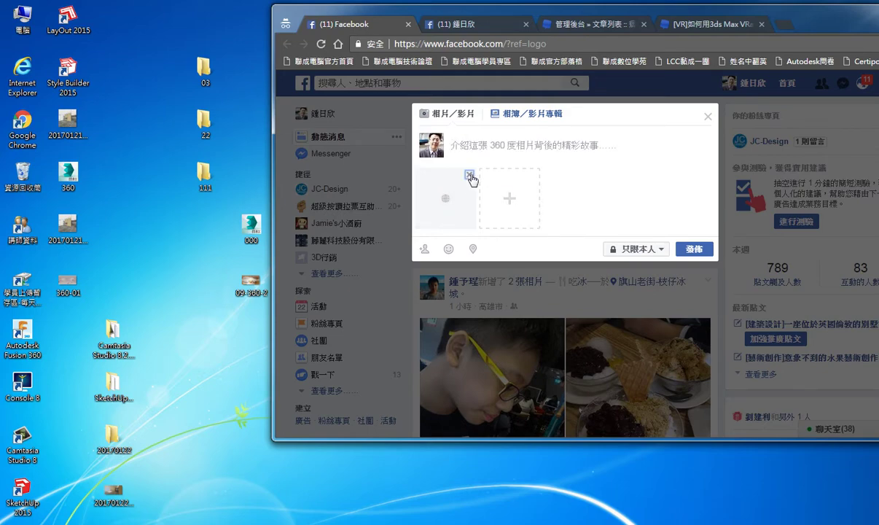
click(469, 175)
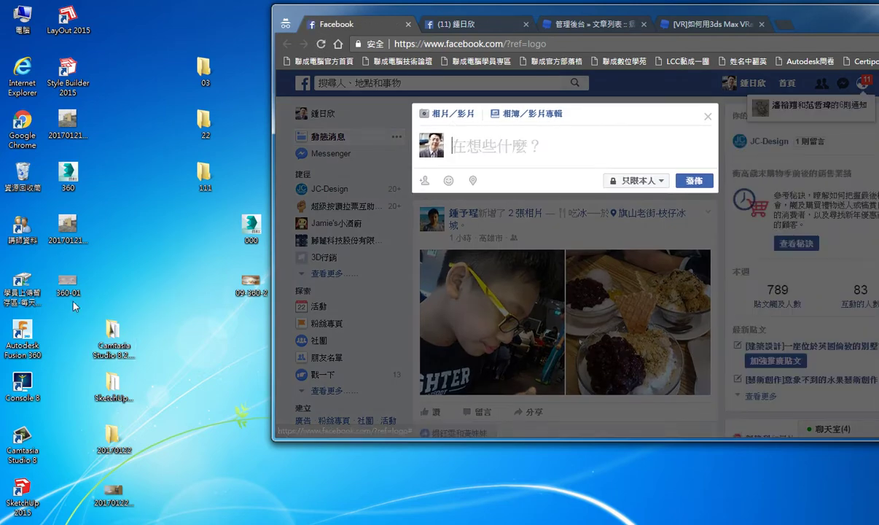
drag(68, 284, 591, 173)
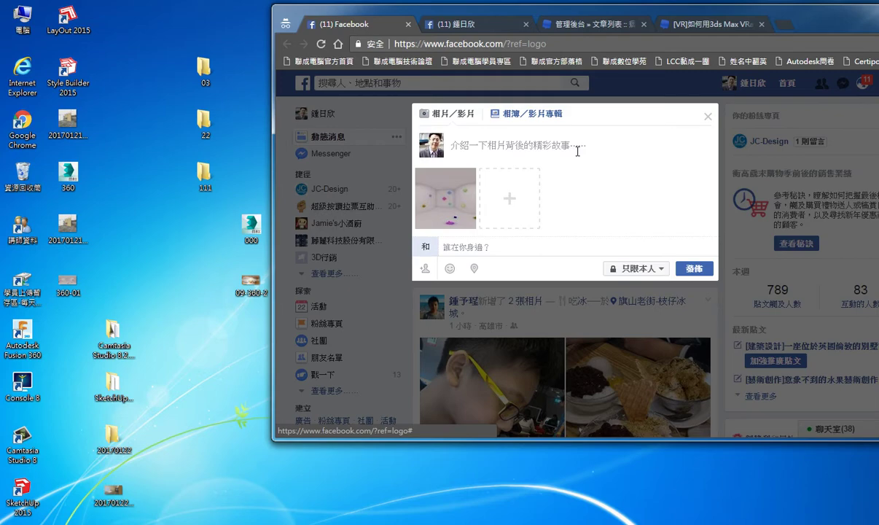
click(694, 268)
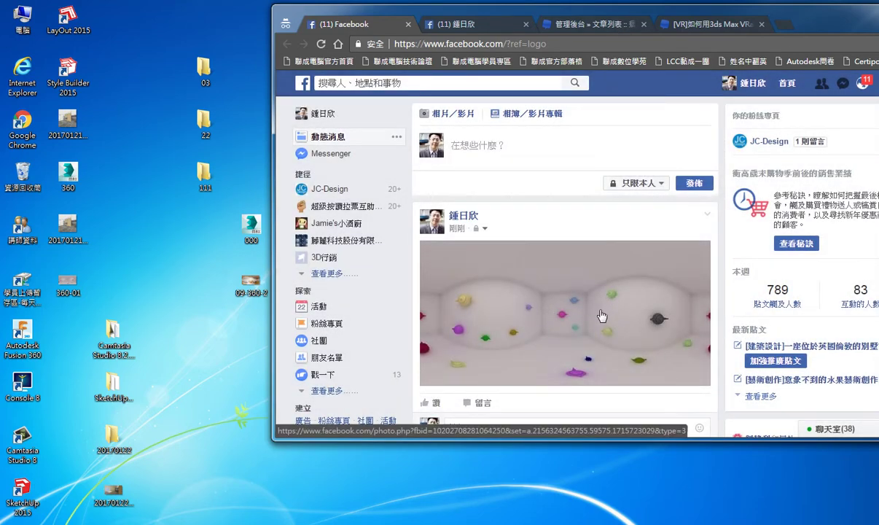
click(708, 215)
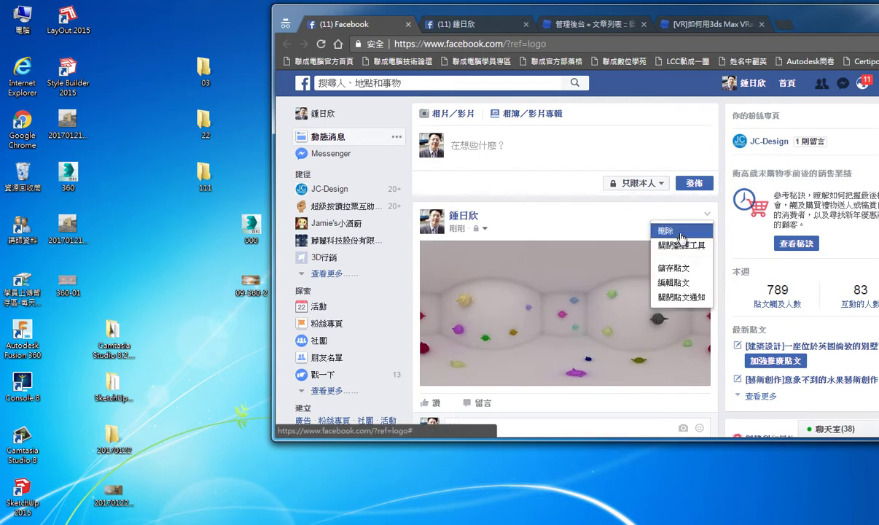
click(680, 234)
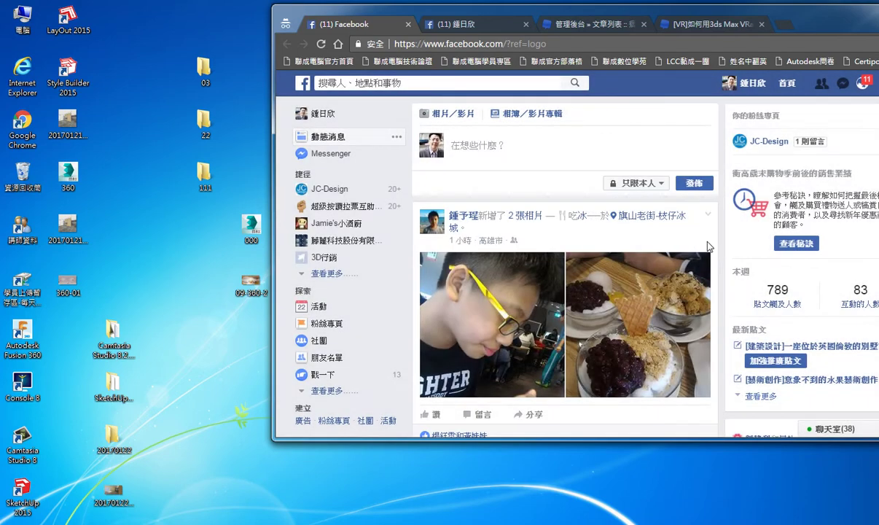
click(510, 151)
drag(251, 281, 466, 190)
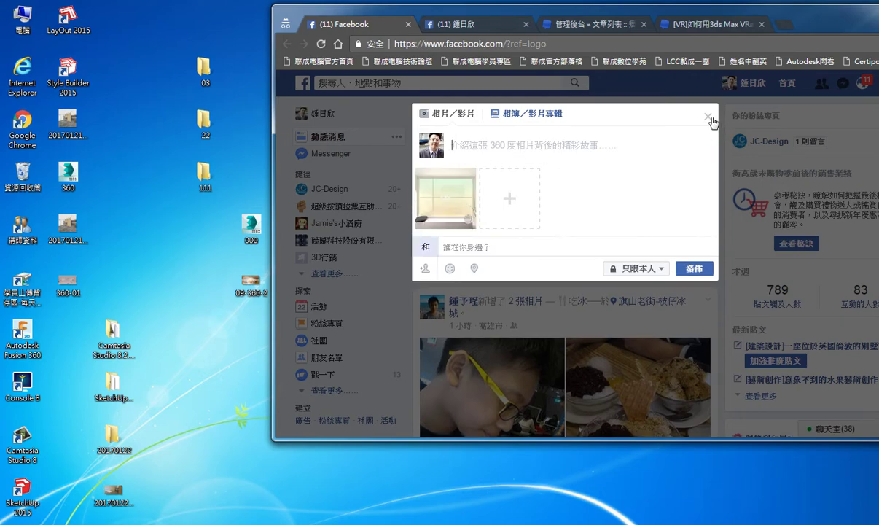
click(694, 270)
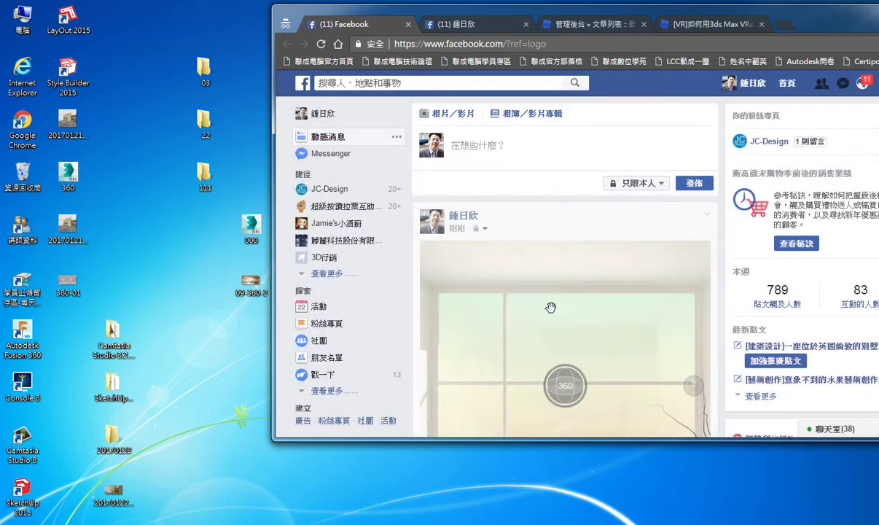
scroll(560, 343, down, 2)
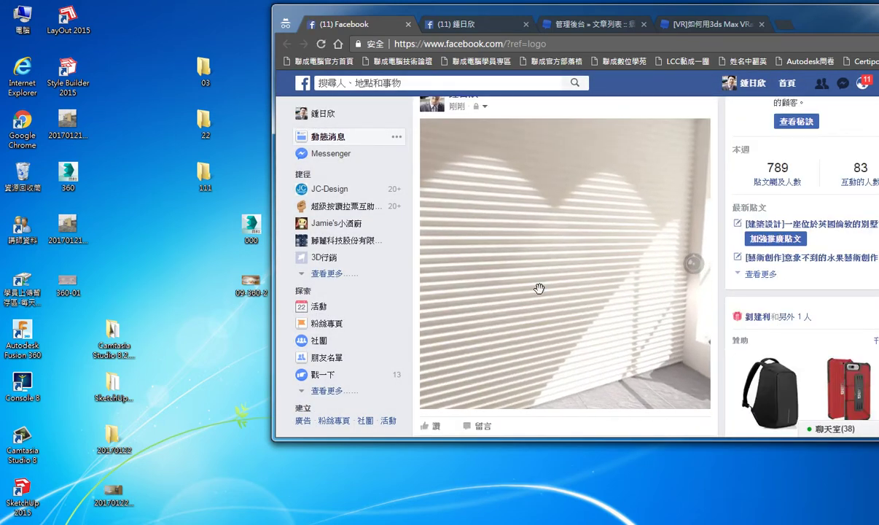
scroll(583, 306, up, 2)
click(712, 216)
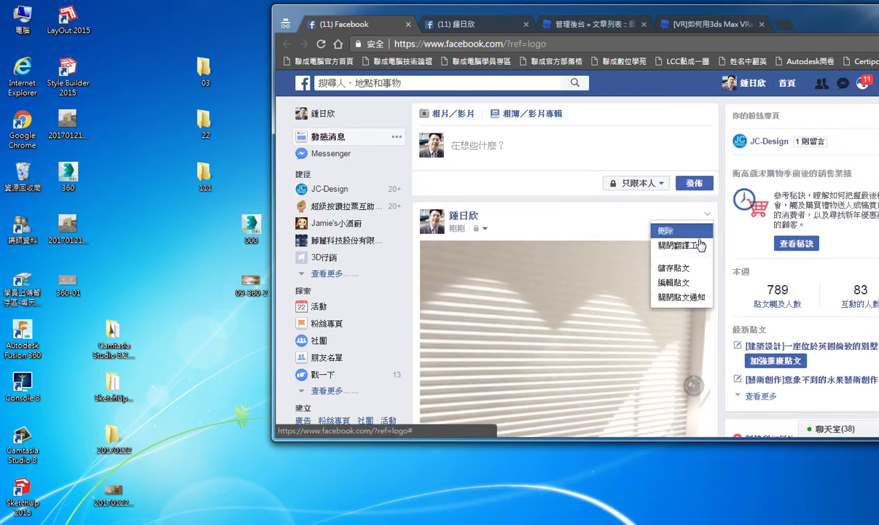
click(682, 231)
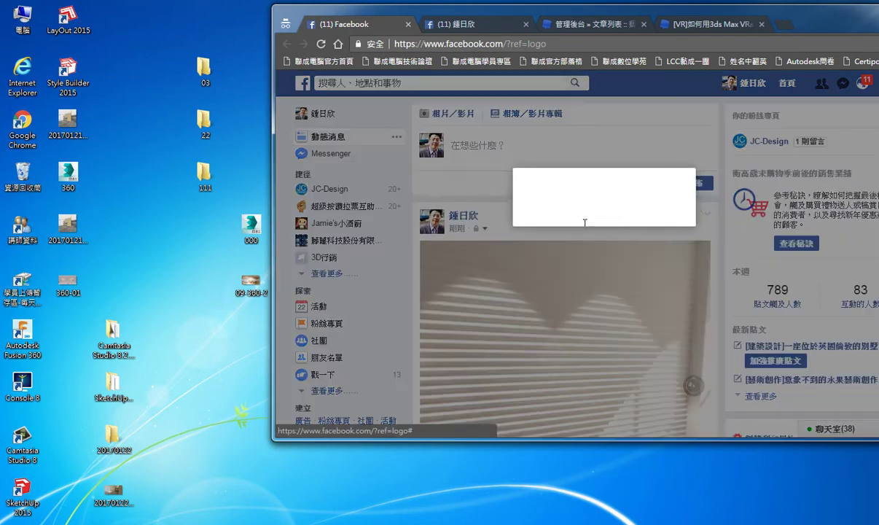
click(710, 243)
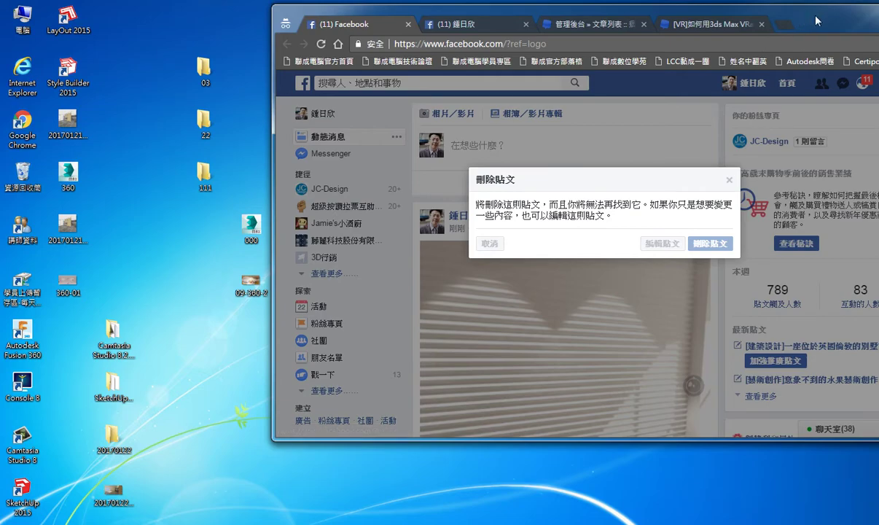
drag(768, 17, 583, 12)
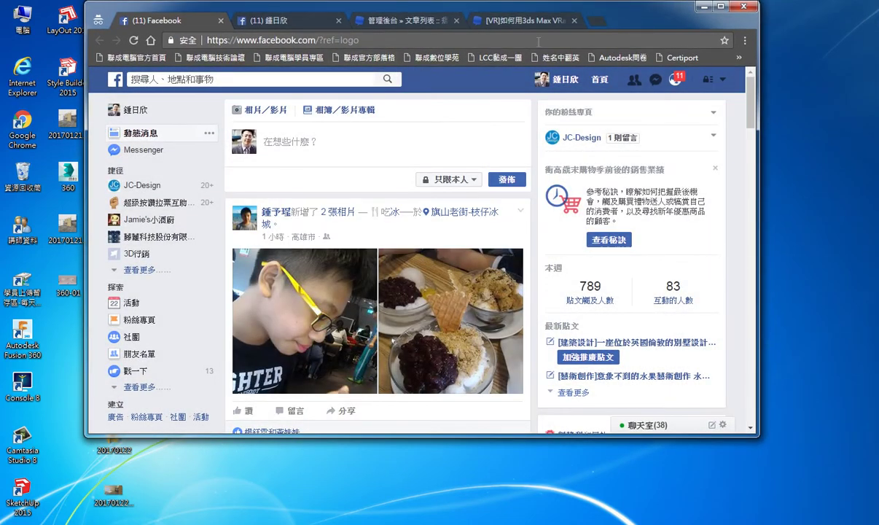
Switch to the 3ds Max VRay 360 VR blog article and scroll to the Facebook upload section
click(508, 24)
scroll(663, 277, up, 3)
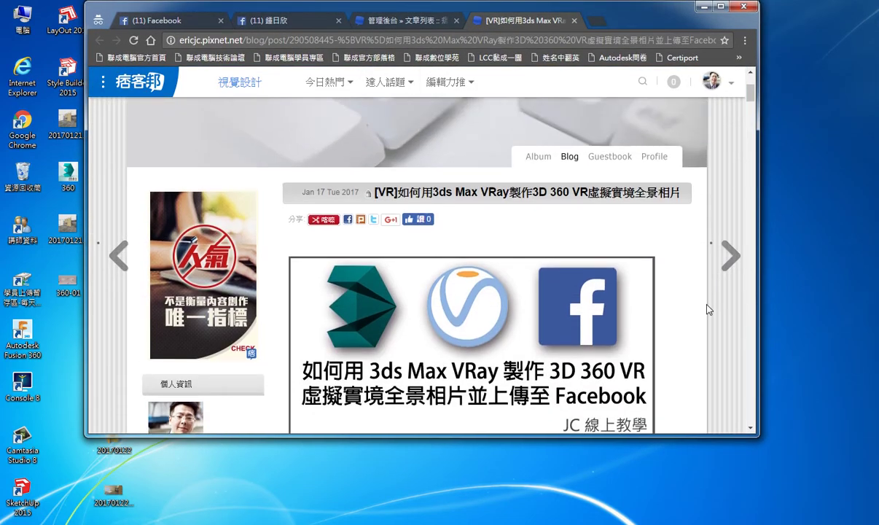
scroll(683, 298, down, 3)
scroll(582, 284, down, 2)
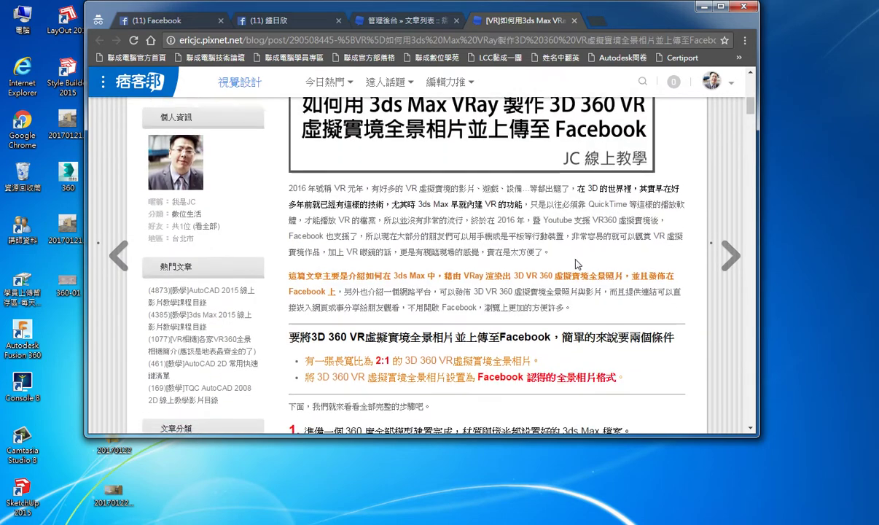
scroll(461, 262, down, 2)
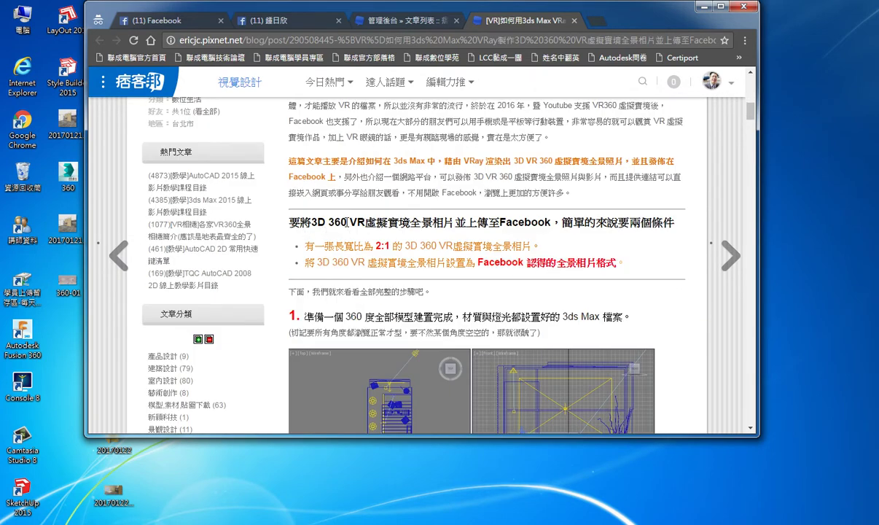
Highlight the Facebook upload heading, the 2:1 ratio and the Facebook-recognised panorama format phrases
drag(489, 229, 548, 231)
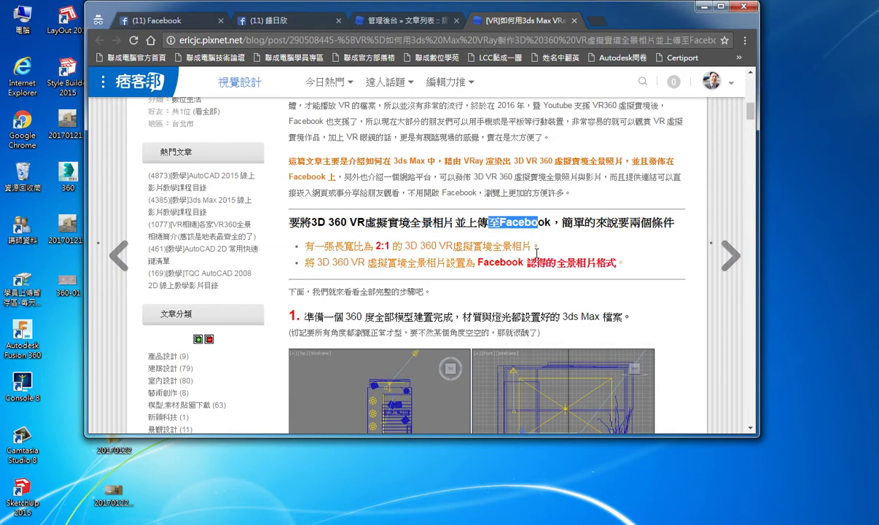
click(536, 253)
double_click(383, 253)
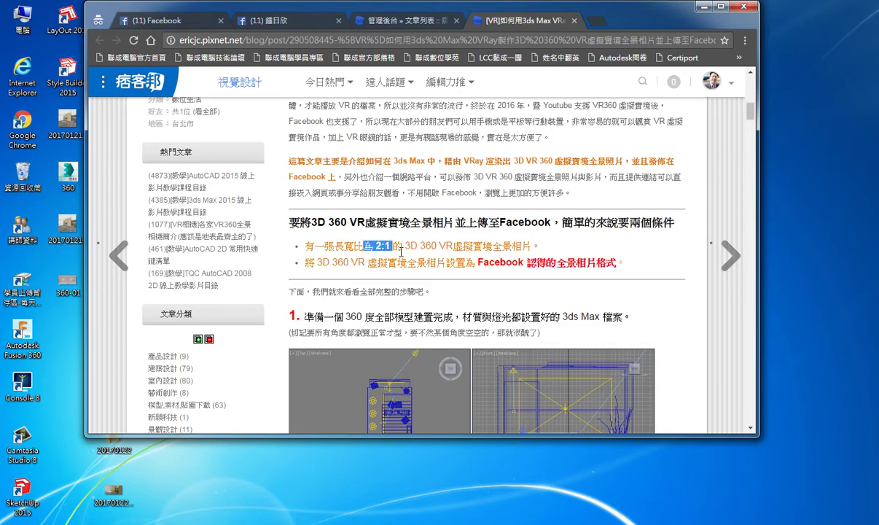
click(407, 254)
drag(474, 267, 610, 267)
click(617, 270)
double_click(374, 248)
drag(465, 262, 583, 281)
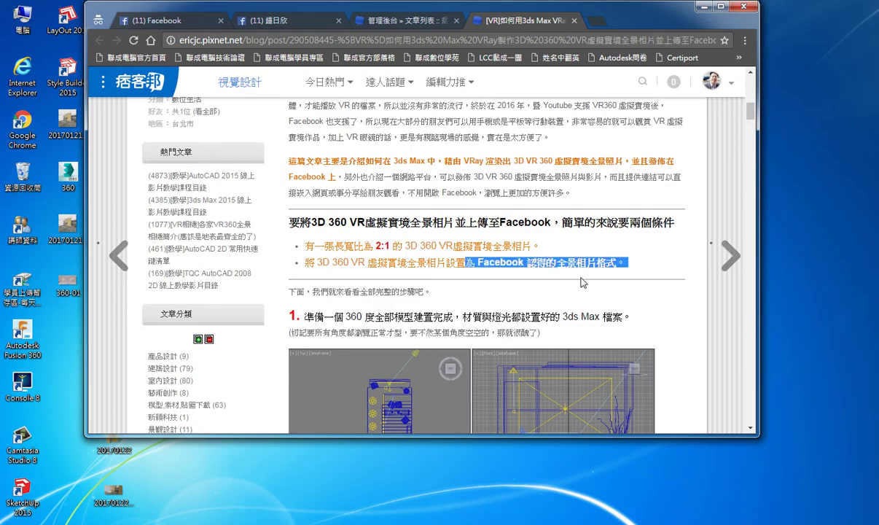
click(510, 260)
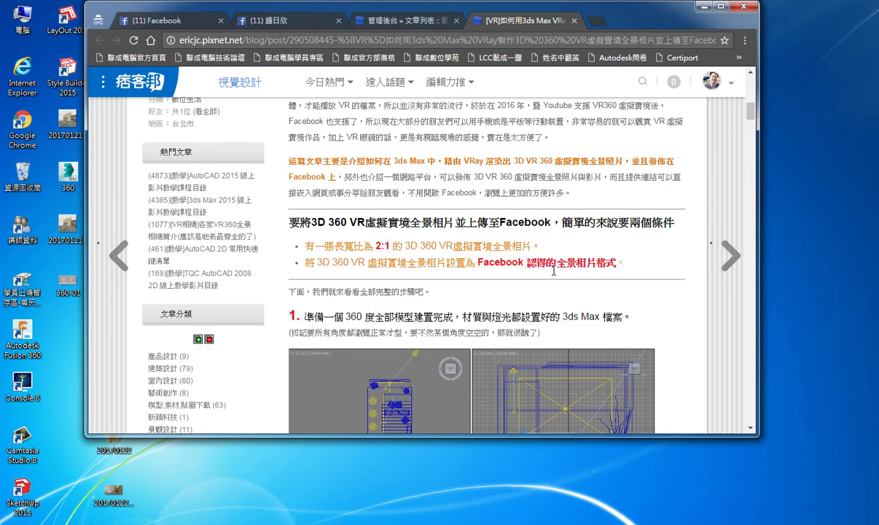
scroll(583, 262, down, 3)
scroll(599, 249, down, 5)
scroll(601, 249, down, 5)
scroll(601, 248, down, 5)
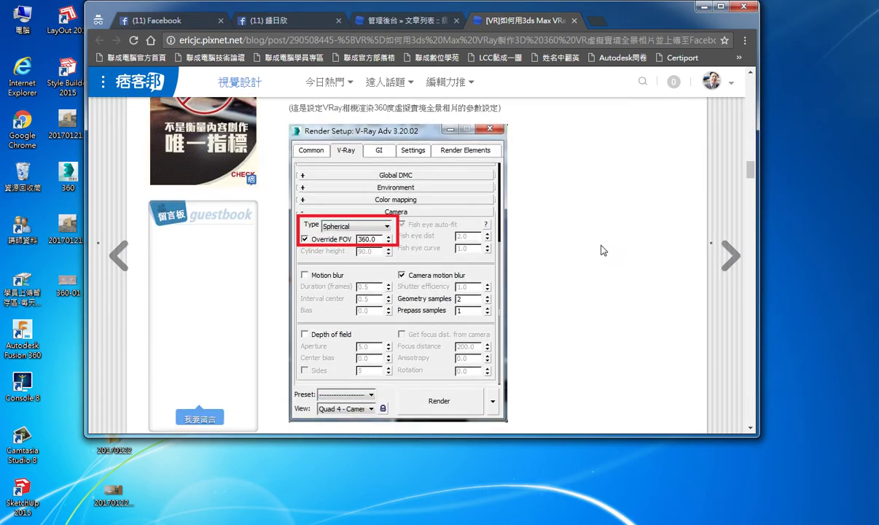
scroll(603, 247, down, 5)
scroll(605, 248, down, 5)
scroll(606, 247, down, 5)
scroll(608, 248, down, 5)
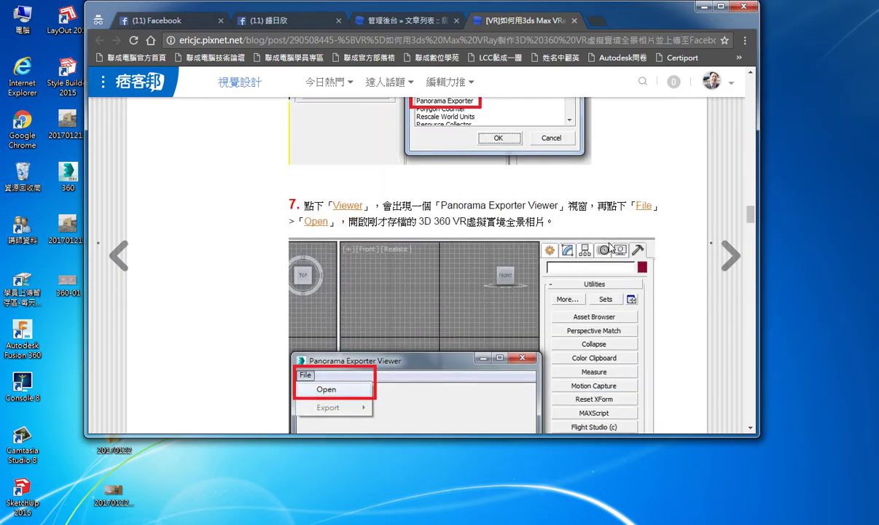
scroll(609, 248, down, 5)
scroll(611, 248, down, 3)
scroll(612, 248, down, 3)
scroll(612, 247, down, 3)
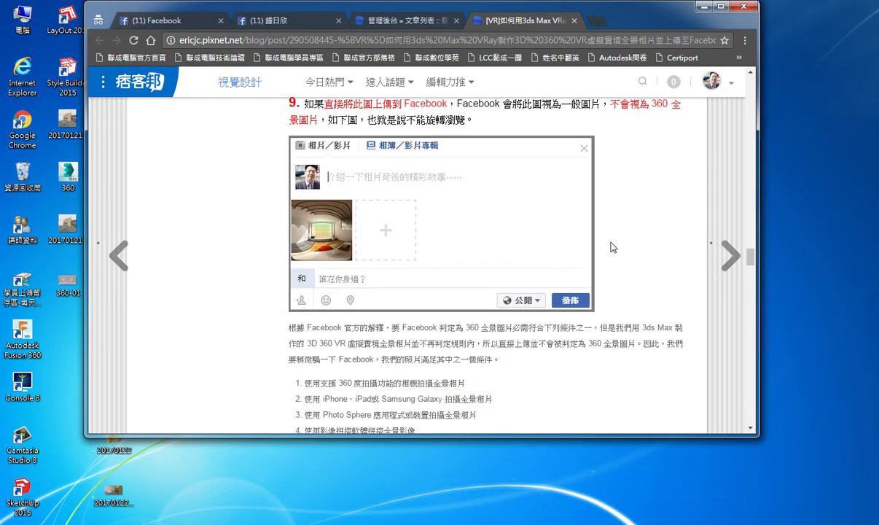
scroll(612, 248, down, 3)
scroll(610, 248, up, 1)
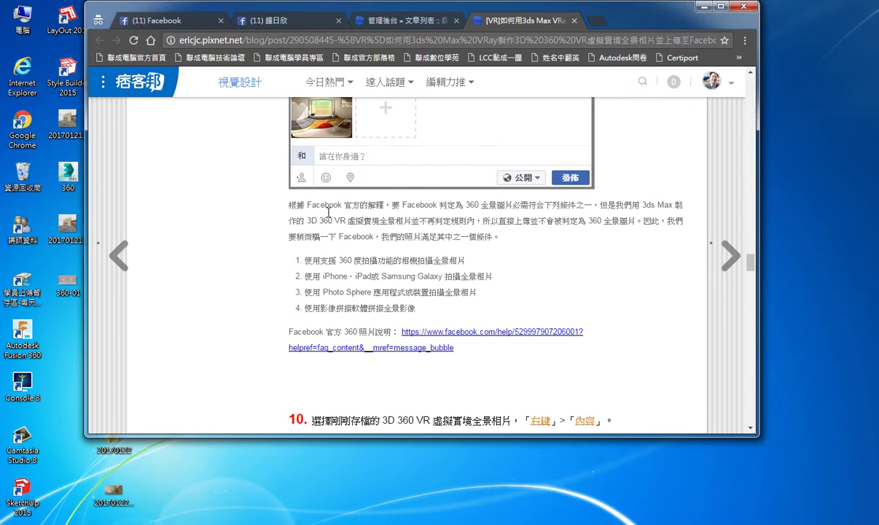
drag(303, 204, 402, 203)
click(364, 300)
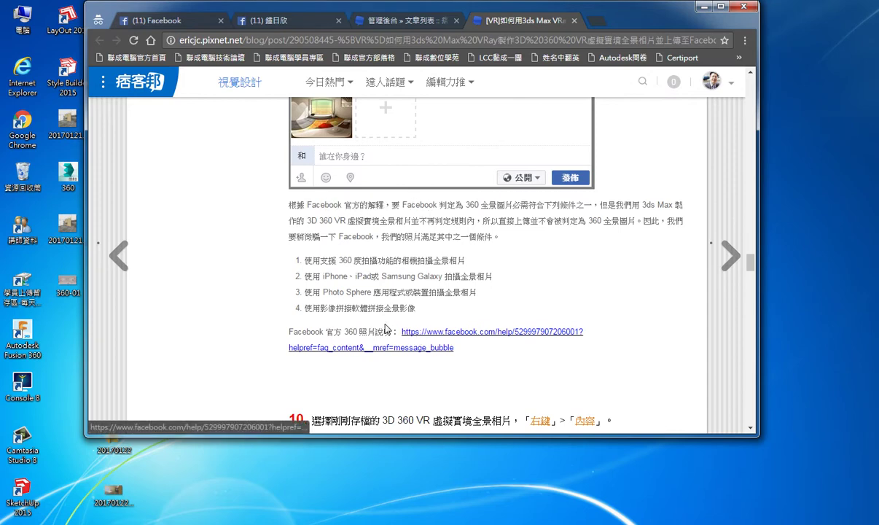
drag(317, 268, 400, 262)
click(442, 269)
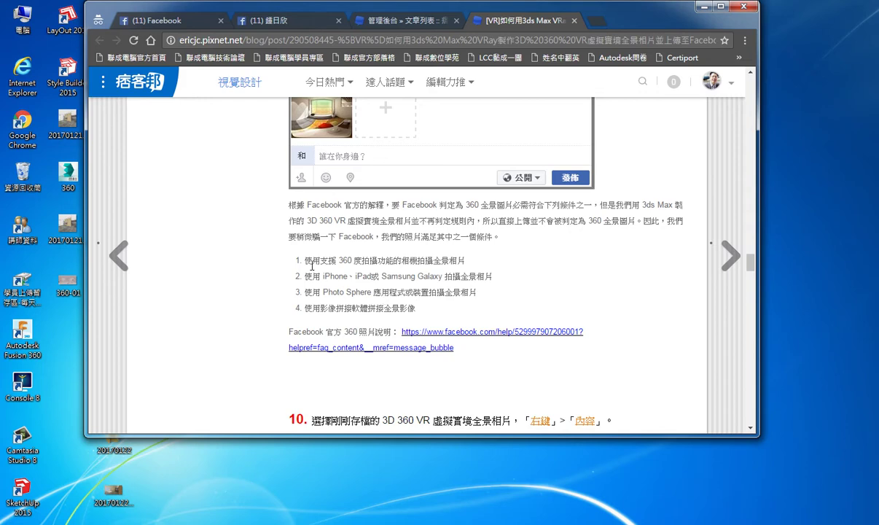
drag(304, 260, 430, 319)
click(439, 301)
Preview the 360-01 teapot panorama in Photo Viewer beside the blog, then close it
double_click(67, 283)
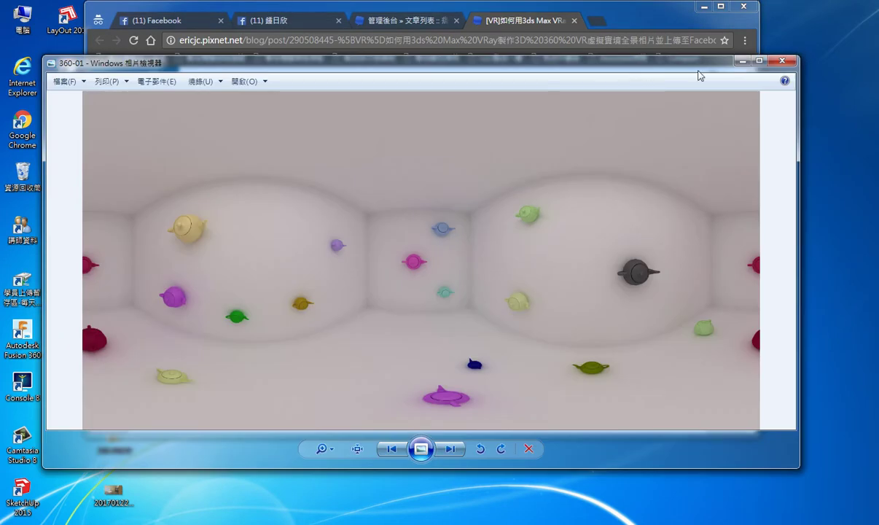
drag(802, 60, 300, 202)
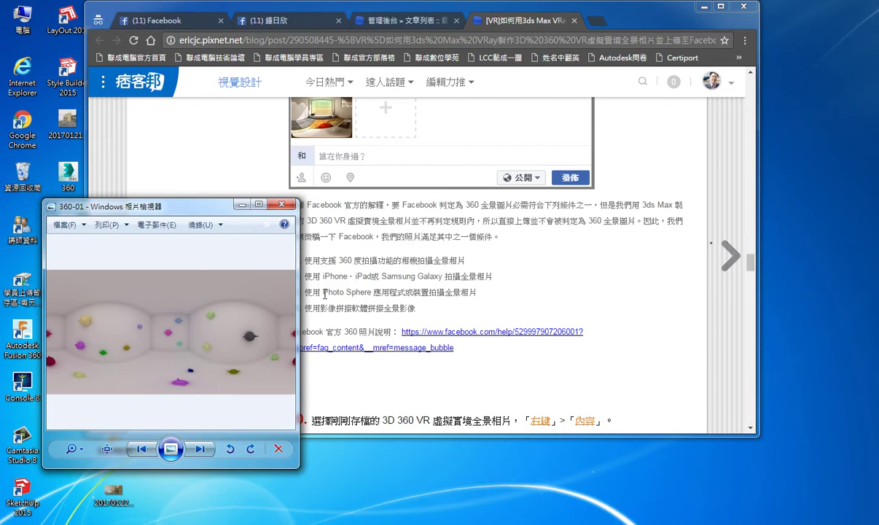
drag(214, 211, 179, 209)
drag(651, 20, 764, 20)
click(157, 206)
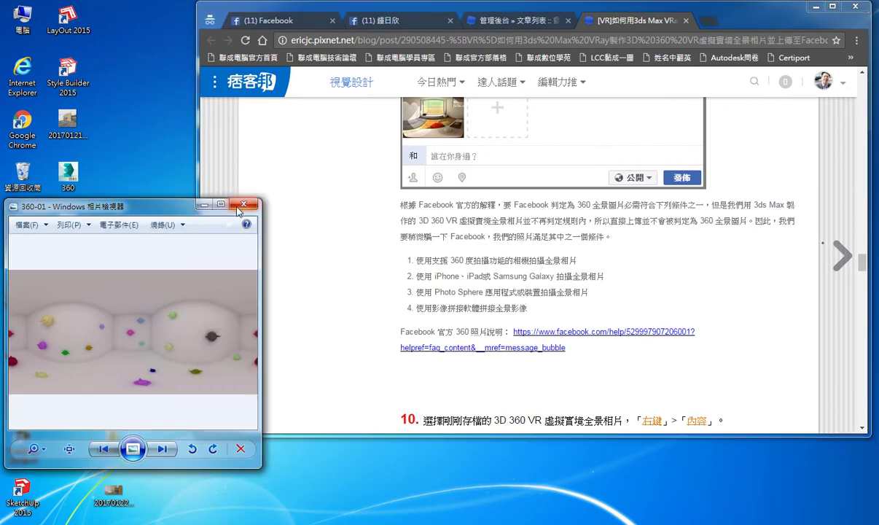
click(238, 207)
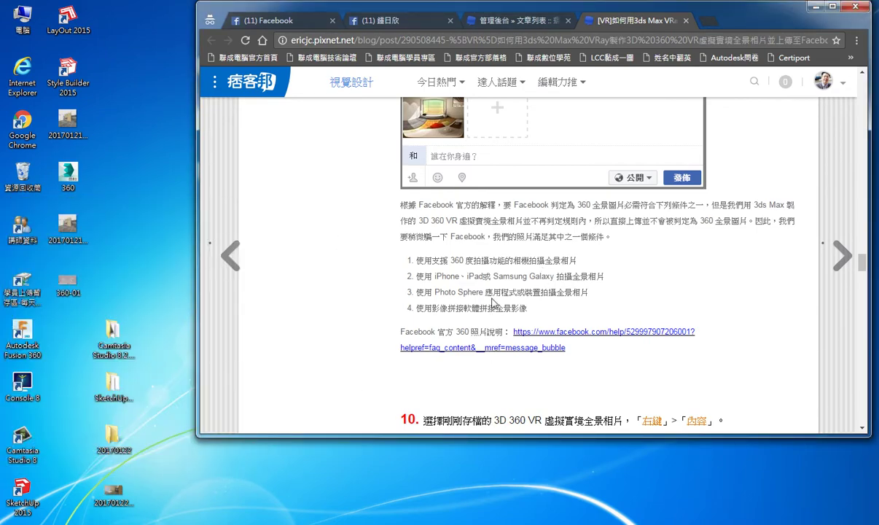
scroll(510, 276, down, 2)
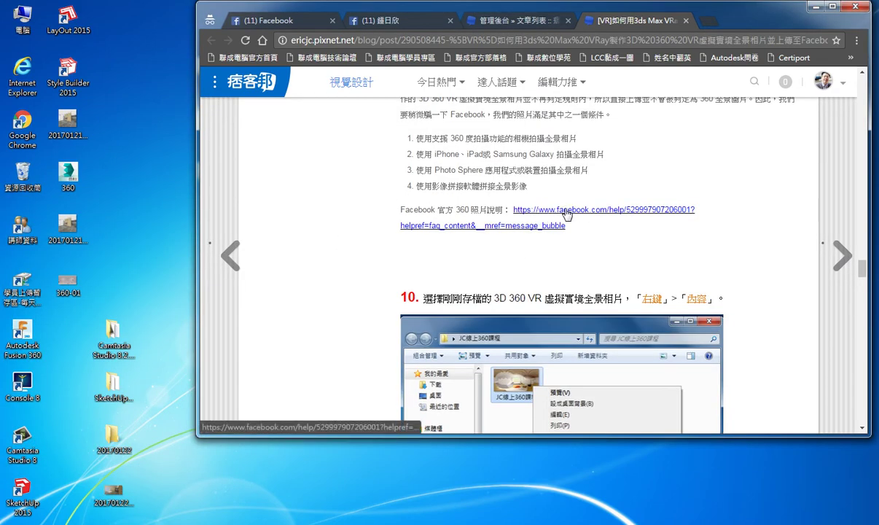
Open Facebook's 360-photo help page and copy the supported camera name 'Ricoh Theta S'
click(536, 210)
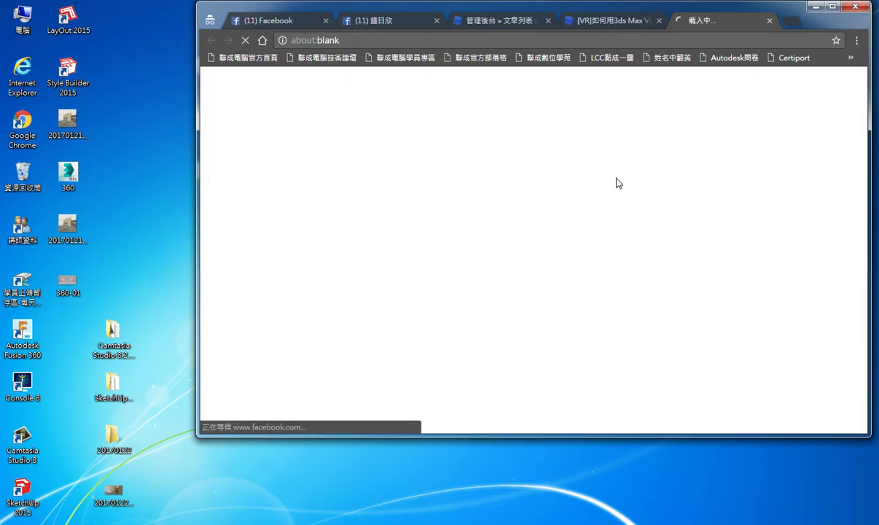
scroll(508, 253, down, 2)
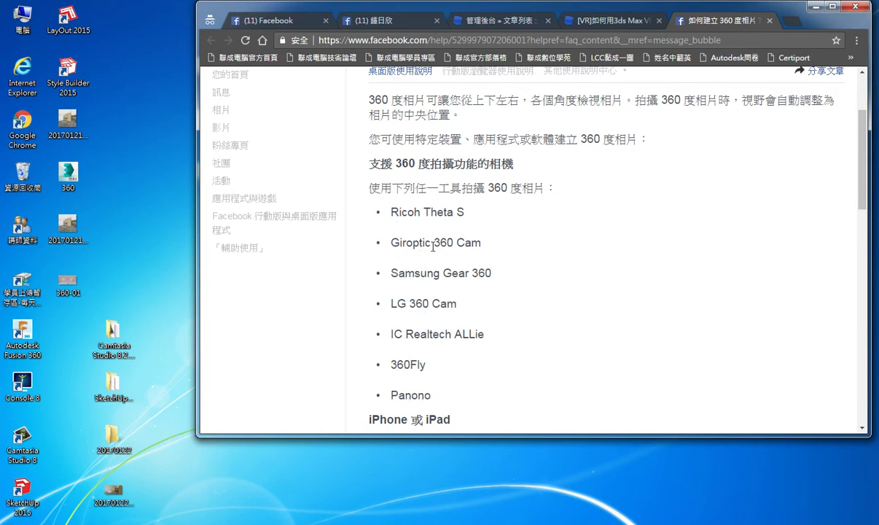
drag(391, 212, 472, 217)
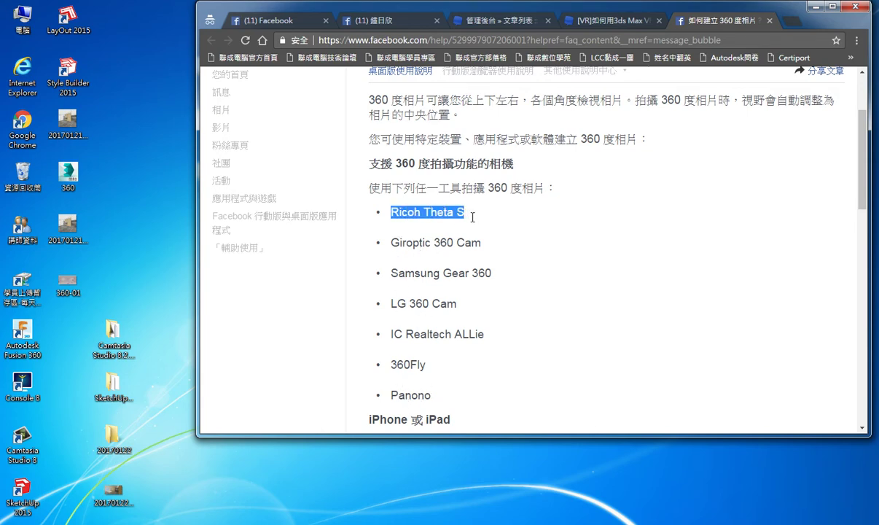
right_click(419, 213)
click(442, 222)
click(67, 281)
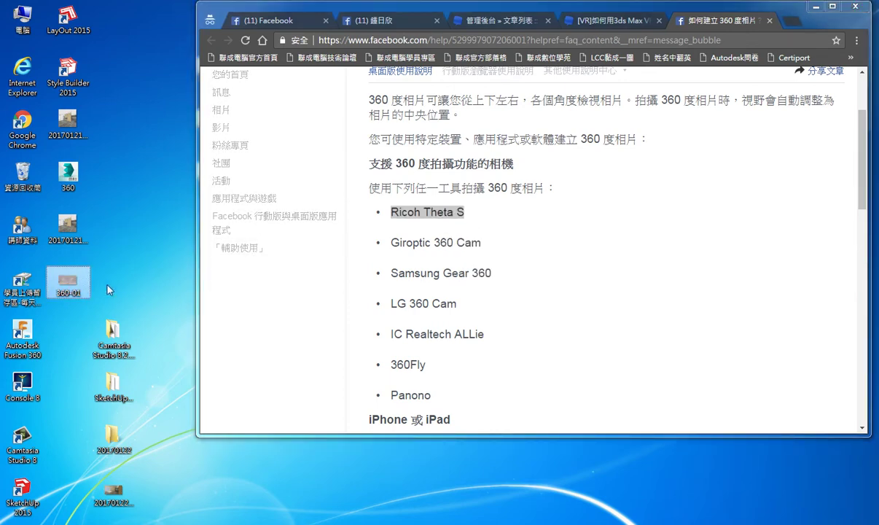
Open the 360-01 file's Properties on the Details tab, scrolled to the camera fields
right_click(74, 275)
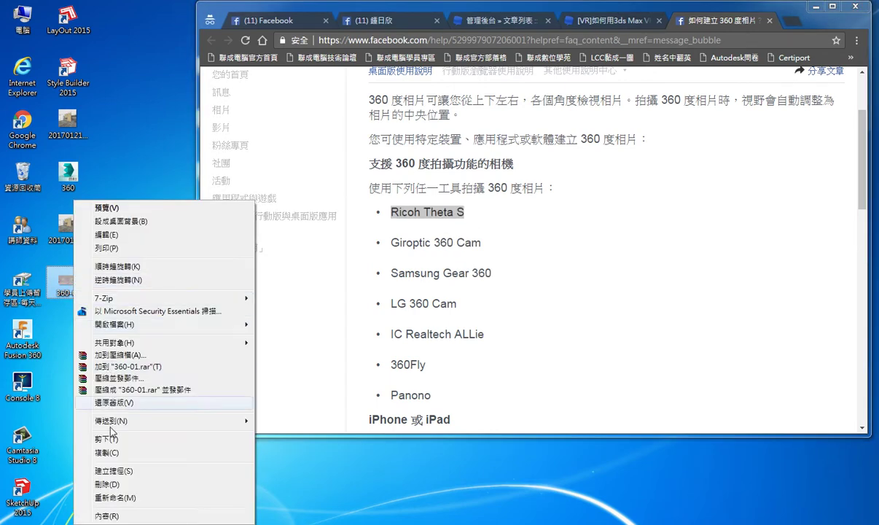
click(136, 516)
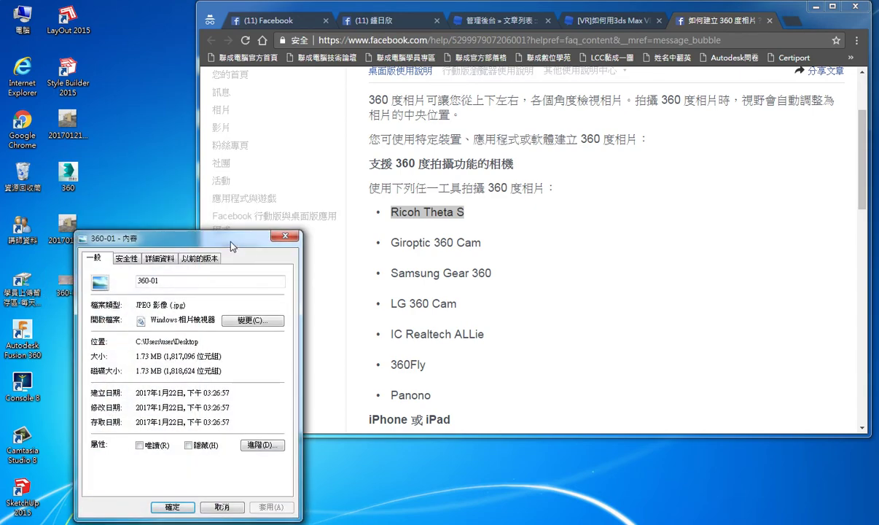
drag(279, 228, 314, 84)
click(241, 96)
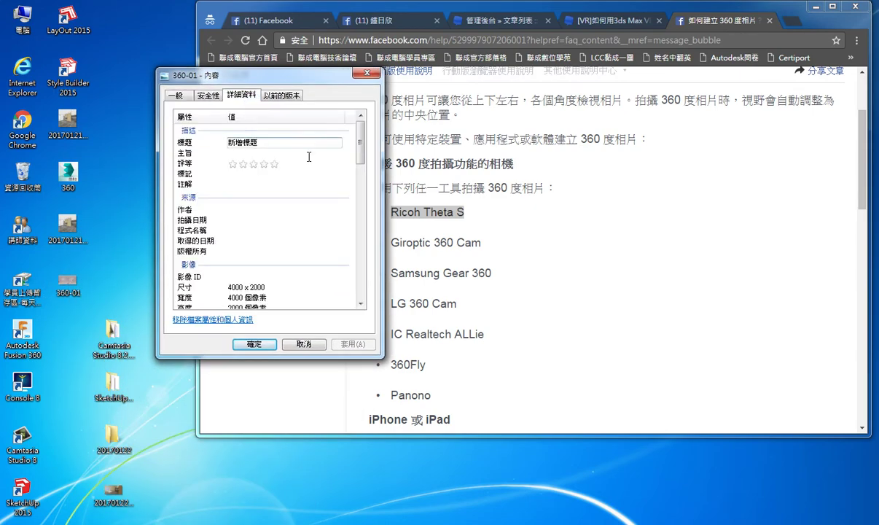
drag(360, 139, 361, 208)
Enter camera maker 'Ricoh' and camera model 'Ricoh Theta S', then save with OK
click(237, 155)
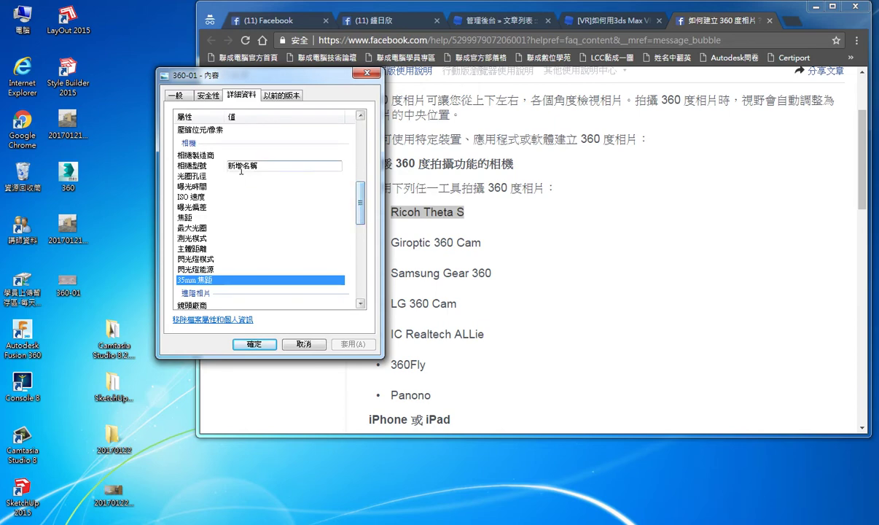
right_click(237, 161)
click(252, 203)
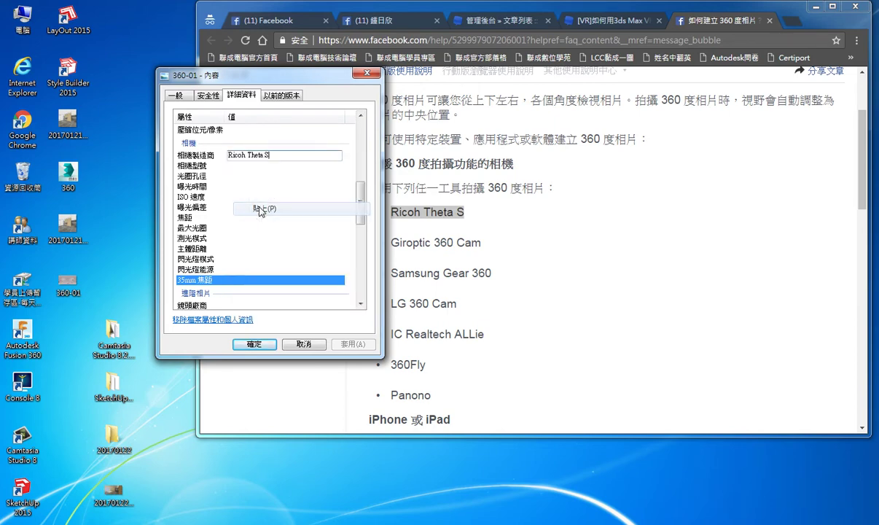
key(BackSpace)
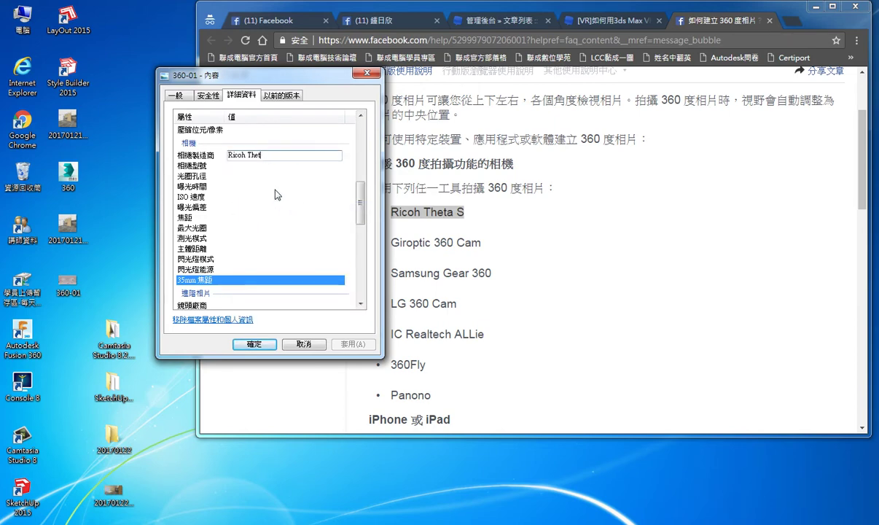
key(BackSpace)
key(BackSpace)
key(BackSpace)
click(245, 166)
click(245, 166)
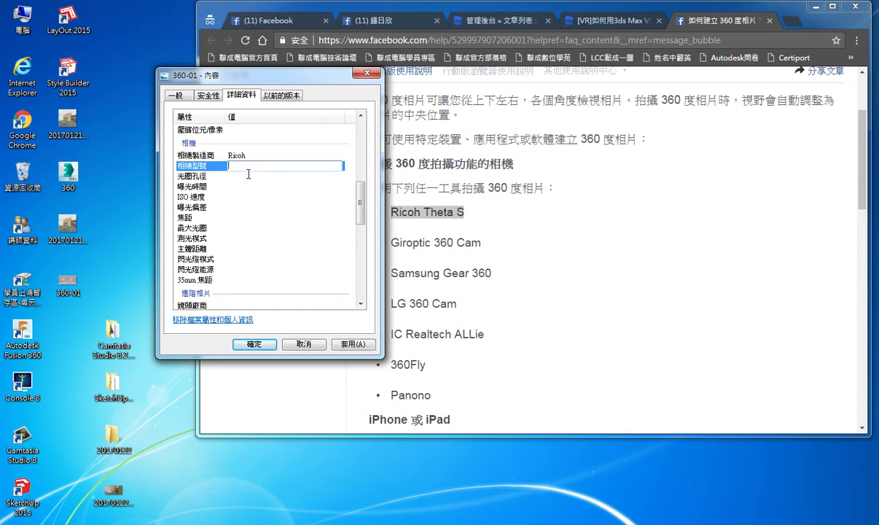
right_click(243, 168)
click(274, 221)
click(255, 343)
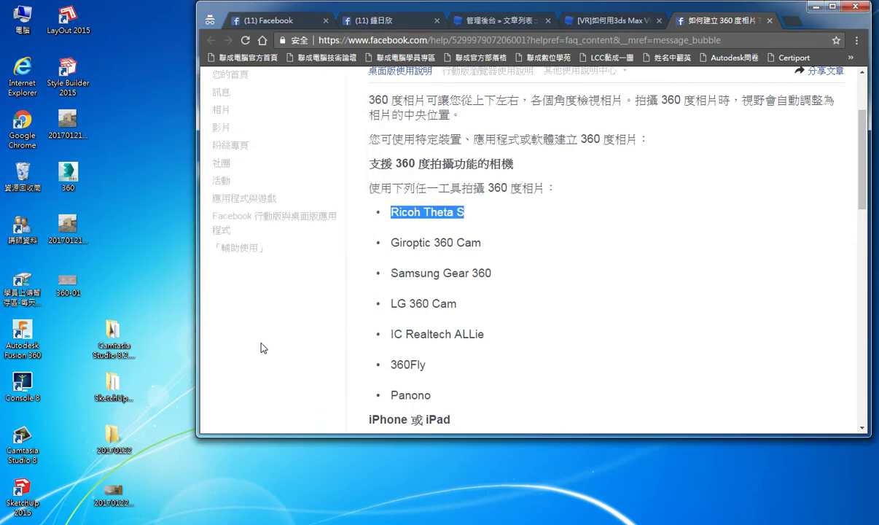
Post the retagged 360-01 panorama to the Facebook feed and scroll to view it
click(275, 19)
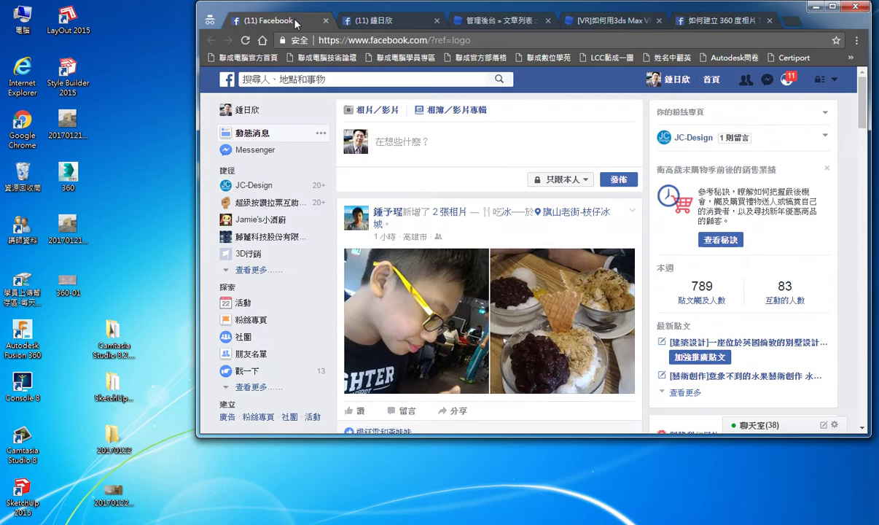
click(391, 149)
mouse_move(67, 281)
mouse_down()
mouse_move(391, 148)
mouse_move(433, 159)
mouse_up()
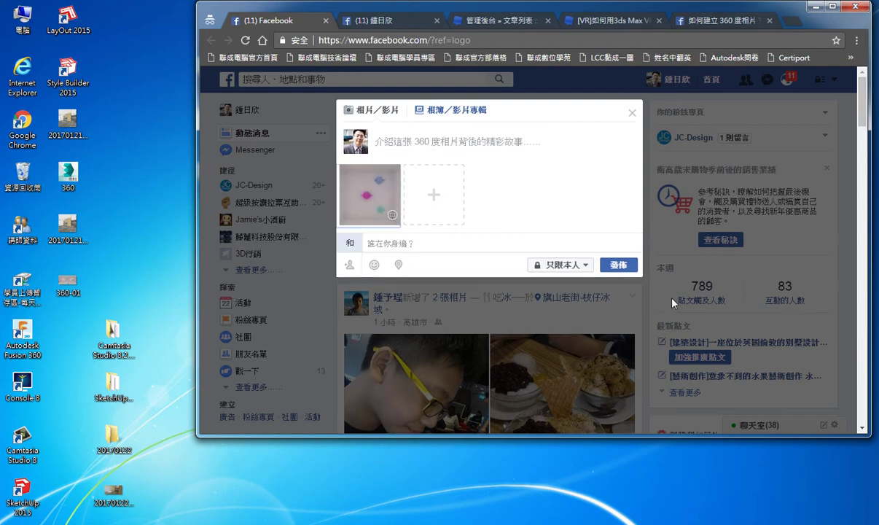
click(618, 265)
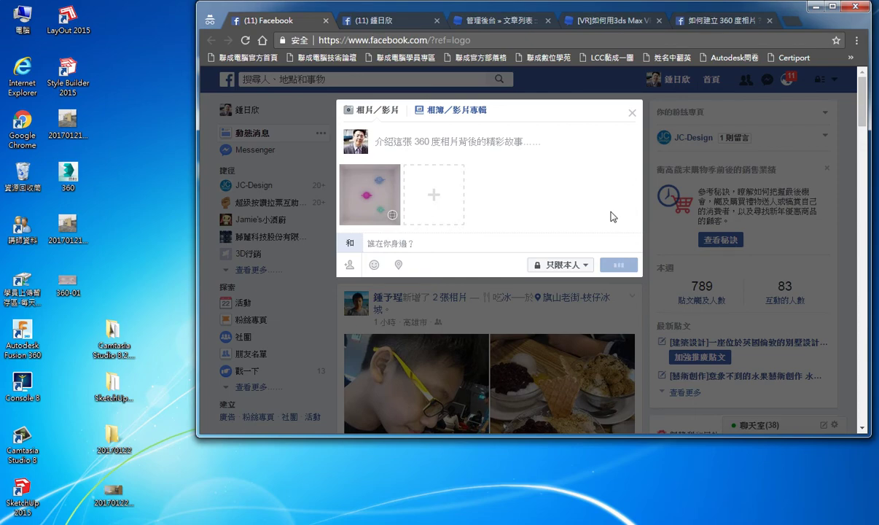
scroll(561, 218, down, 2)
scroll(553, 233, down, 2)
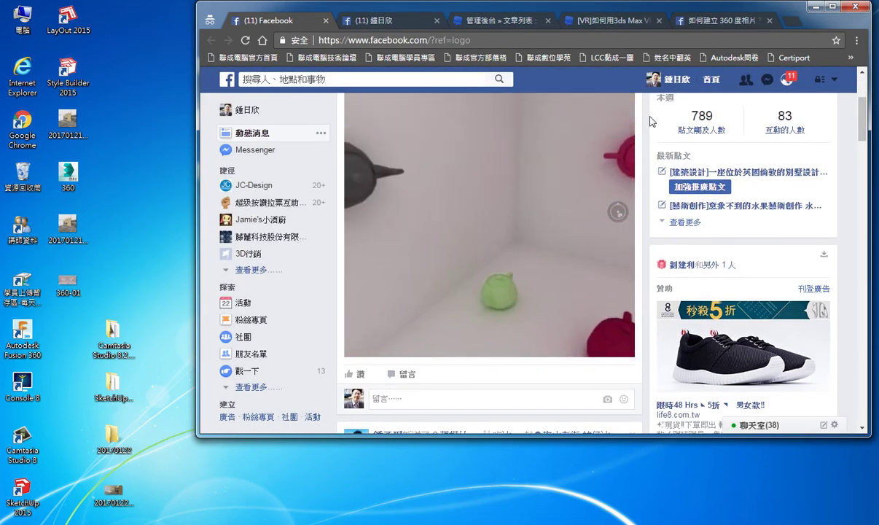
Copy 'Ricoh Theta S' again from Facebook's 360-photo help page
click(707, 24)
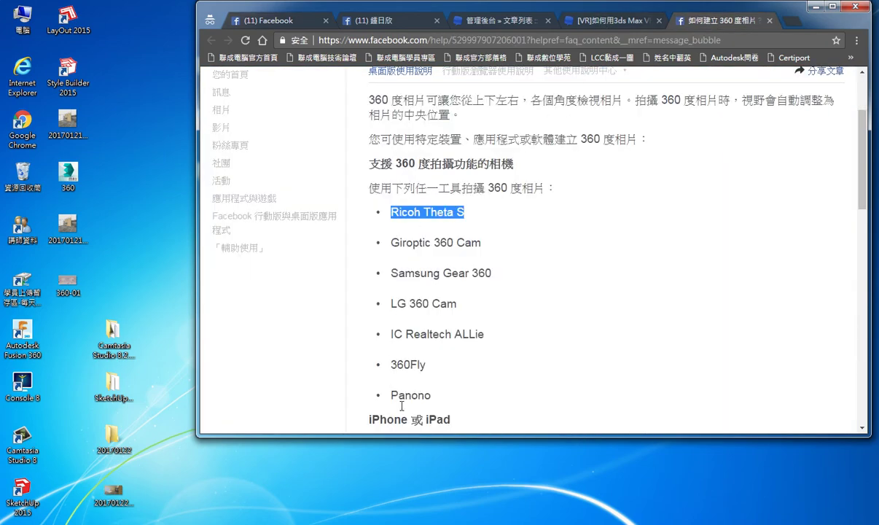
click(399, 217)
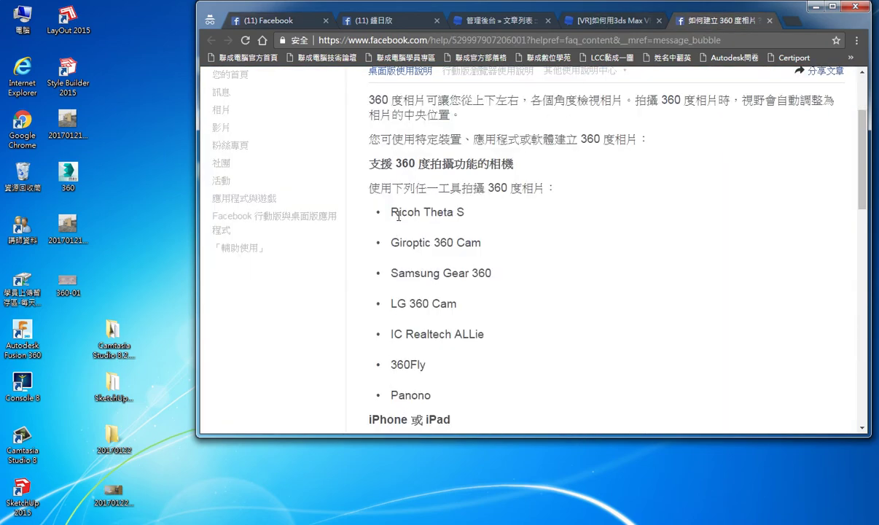
drag(399, 217, 468, 213)
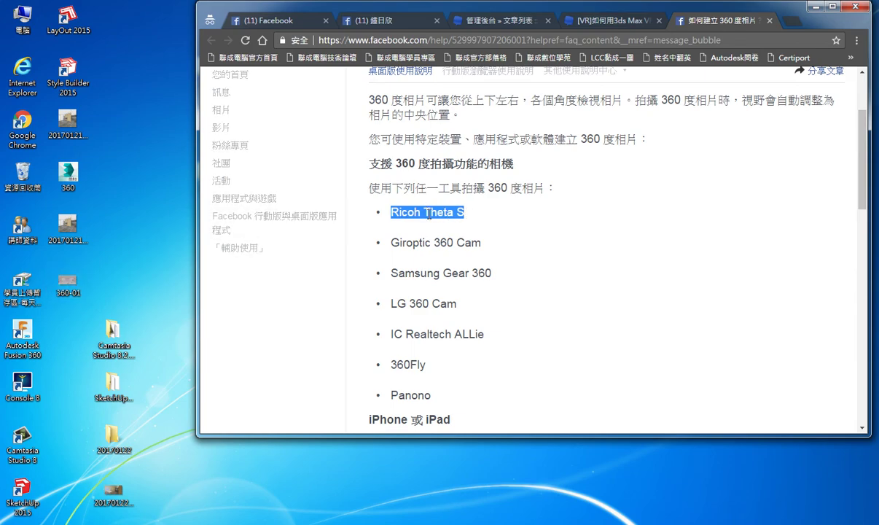
right_click(425, 212)
click(444, 218)
Open the 360-01 Properties Details tab, scrolled to the camera maker and model
right_click(68, 281)
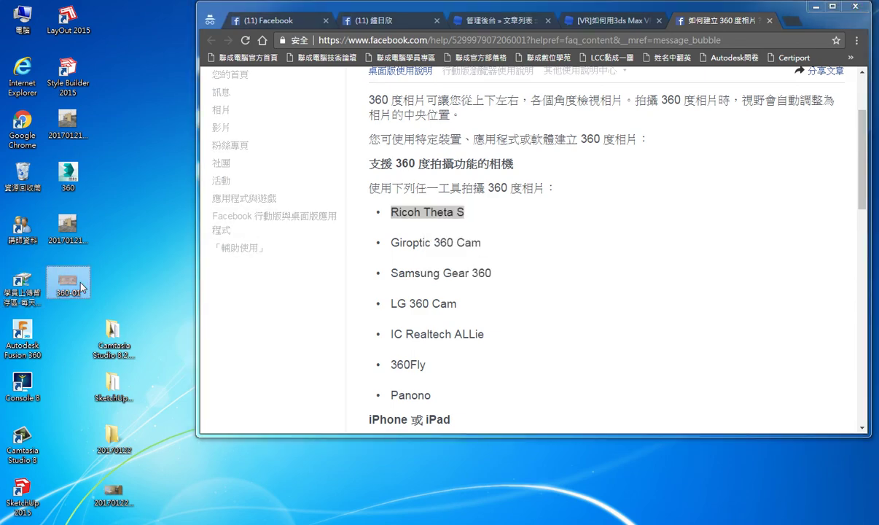
click(130, 515)
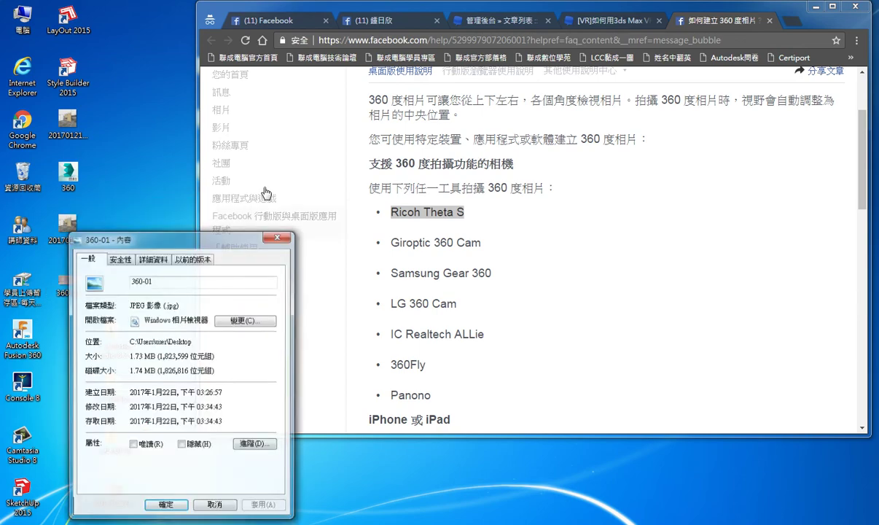
drag(239, 240, 295, 78)
click(250, 96)
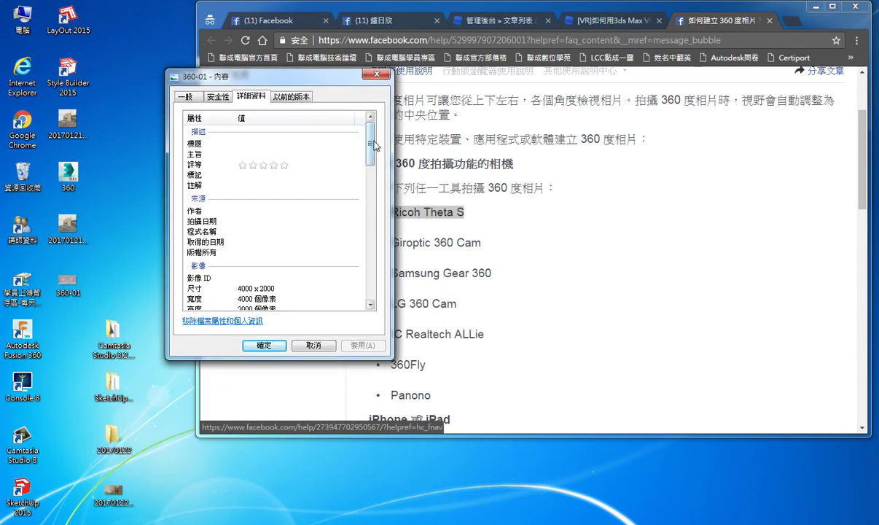
drag(370, 135, 371, 202)
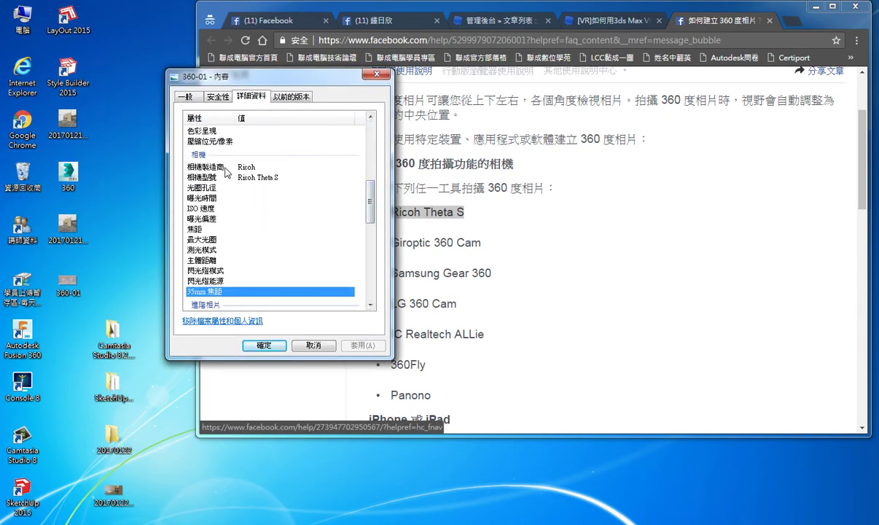